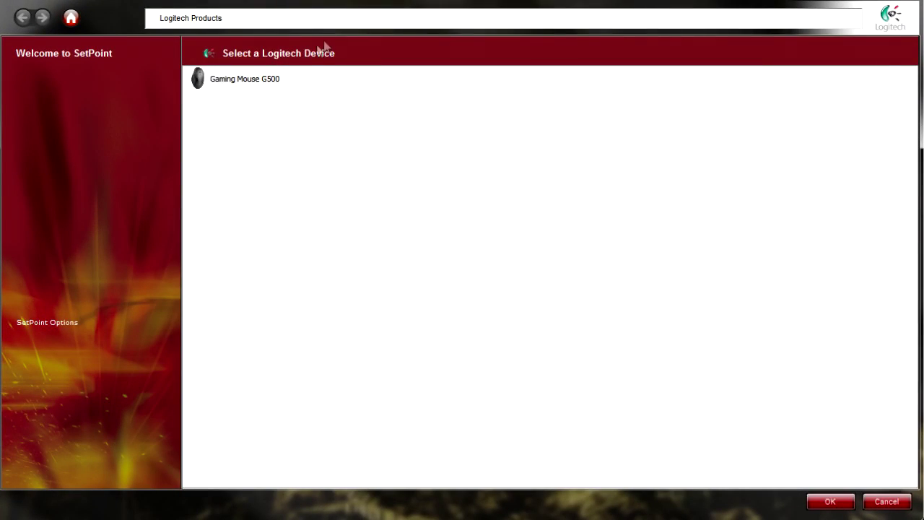
Open the Gaming Mouse G500's General profile, view its Basics, then reach the Buttons page
{"action": "left_click", "coordinate": [262, 85]}
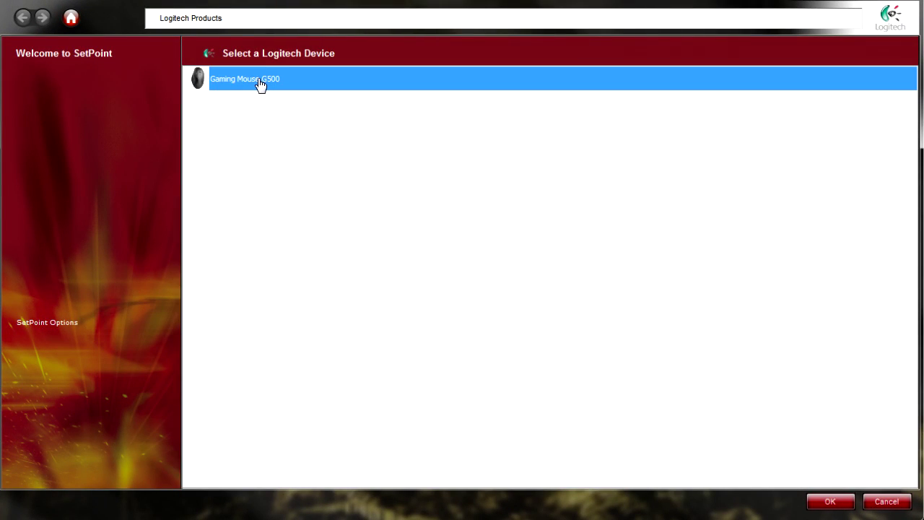
{"action": "double_click", "coordinate": [259, 81]}
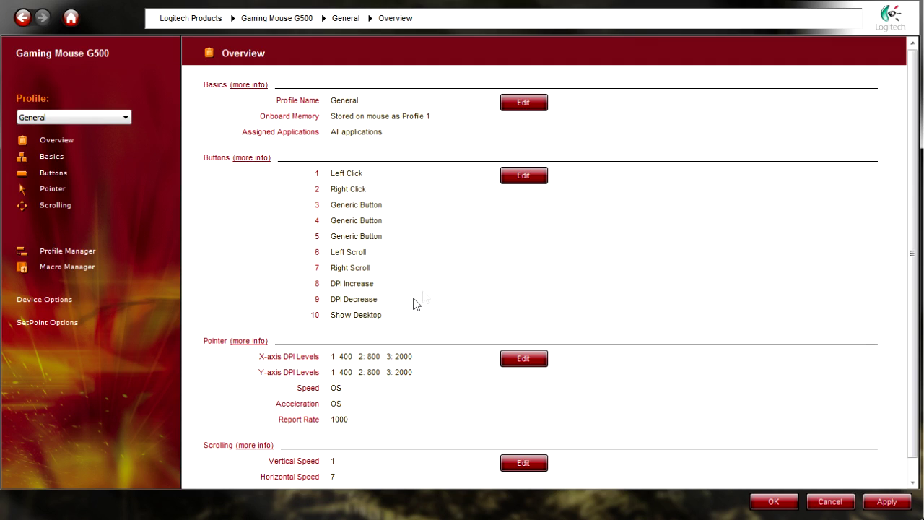
{"action": "left_click", "coordinate": [42, 158]}
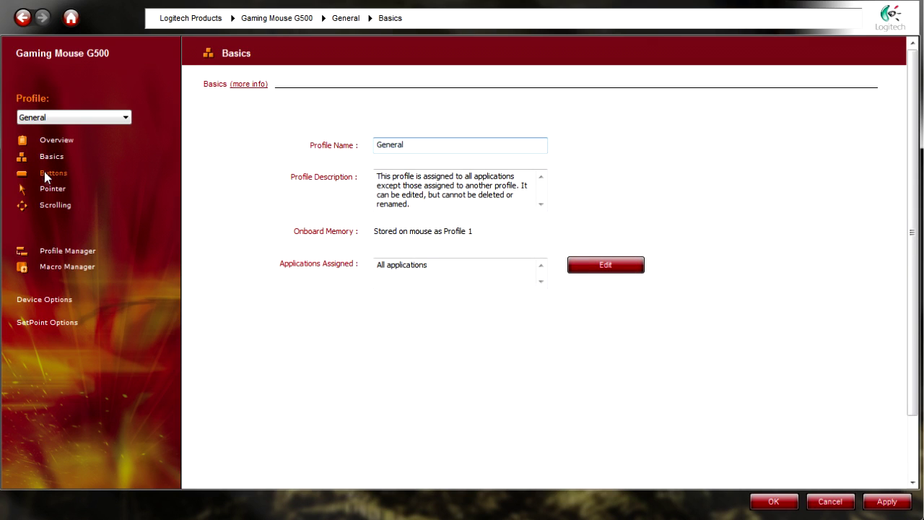
{"action": "left_click", "coordinate": [45, 174]}
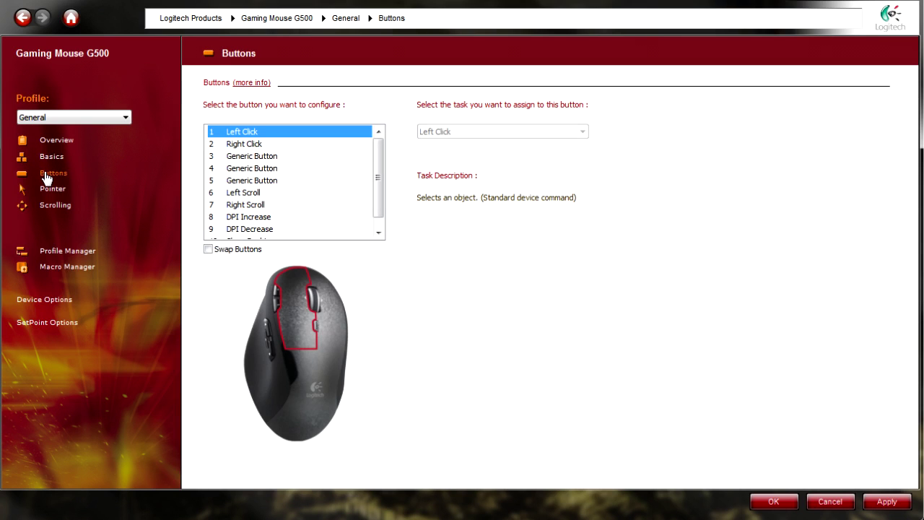
Reassign mouse button 2 from Right Click to the Stop task
{"action": "left_click", "coordinate": [244, 144]}
{"action": "left_click", "coordinate": [498, 132]}
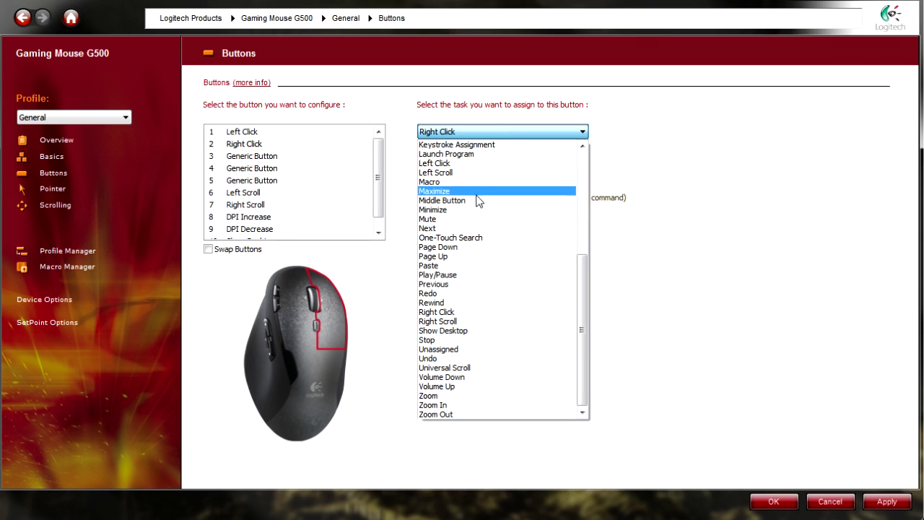
{"action": "left_click", "coordinate": [499, 339]}
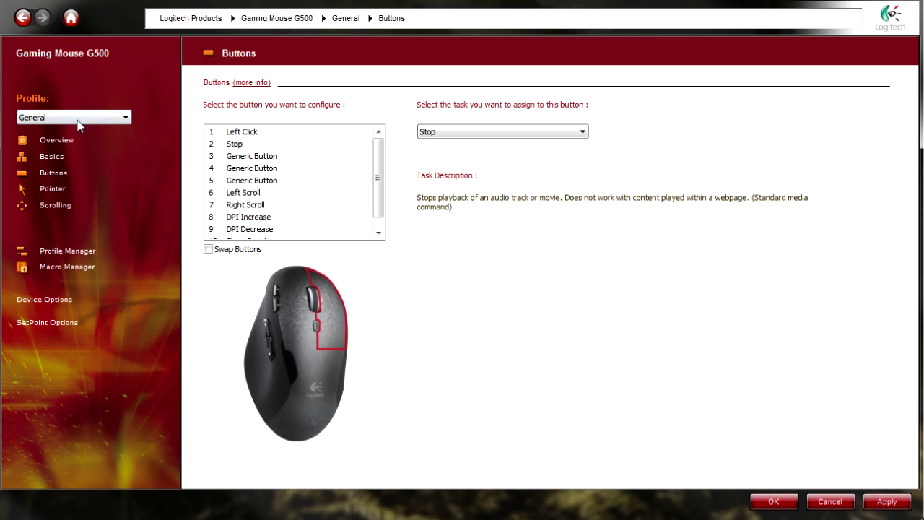
Revisit Basics and Buttons, then view the Pointer page's 400, 800, 2000 DPI levels
{"action": "left_click", "coordinate": [62, 162]}
{"action": "left_click", "coordinate": [60, 173]}
{"action": "left_click", "coordinate": [53, 189]}
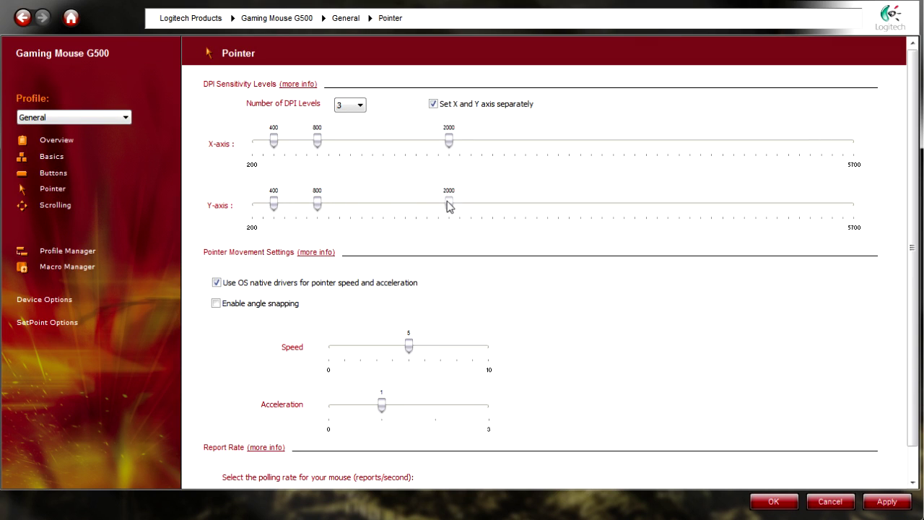
Raise the Y-axis third DPI level from 2000 to 3500, then review Scrolling and the Overview
{"action": "left_click_drag", "start_coordinate": [449, 206], "coordinate": [545, 207]}
{"action": "left_click", "coordinate": [57, 206]}
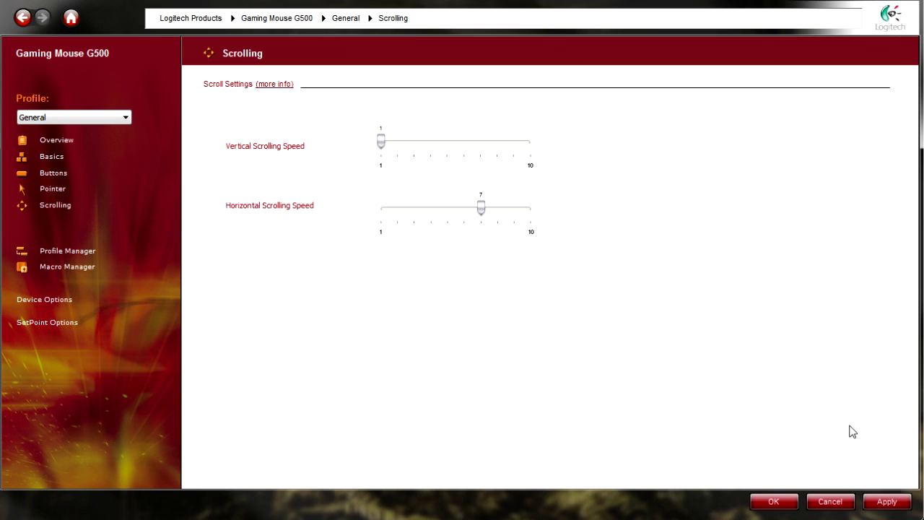
{"action": "left_click", "coordinate": [58, 141]}
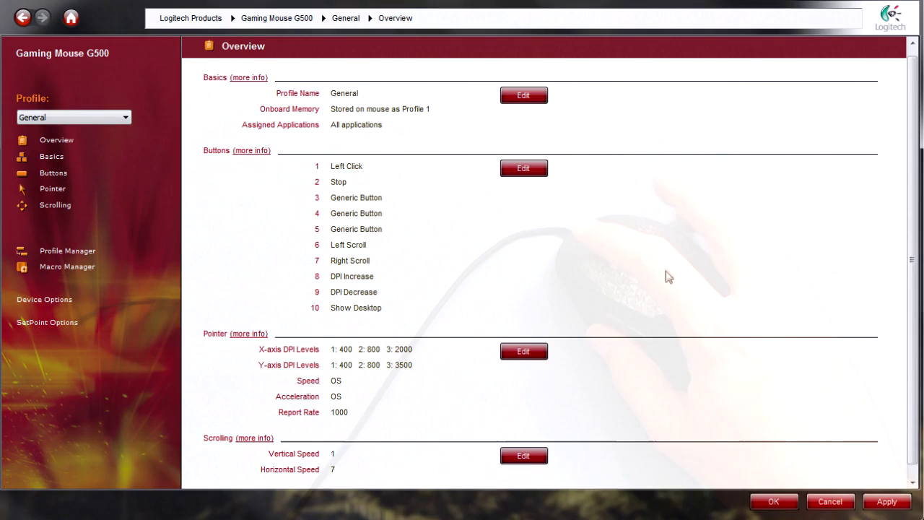